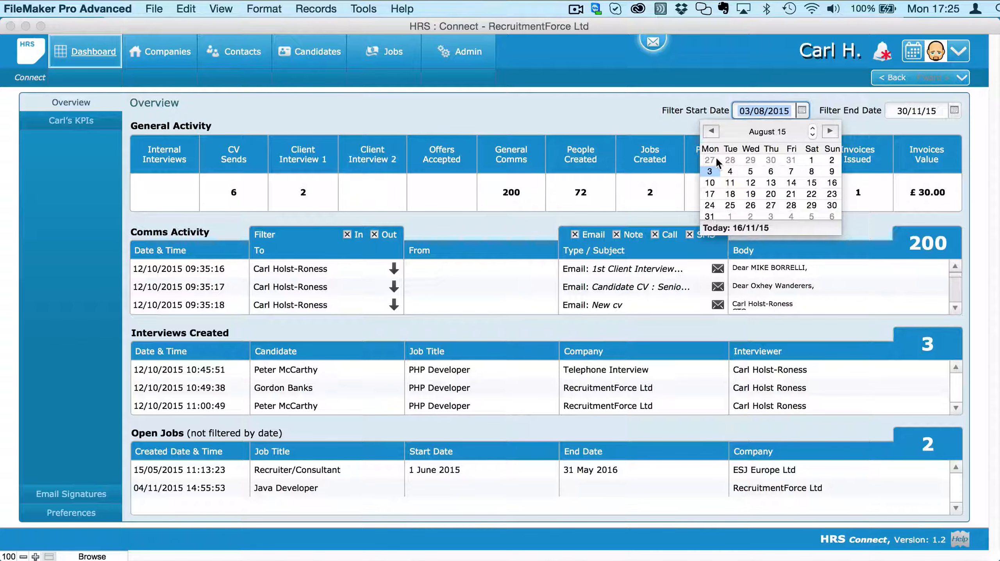
Step: Filter the dashboard overview from 01/08/15, and from today's date, 16/11/15
{"action": "left_click", "coordinate": [811, 160]}
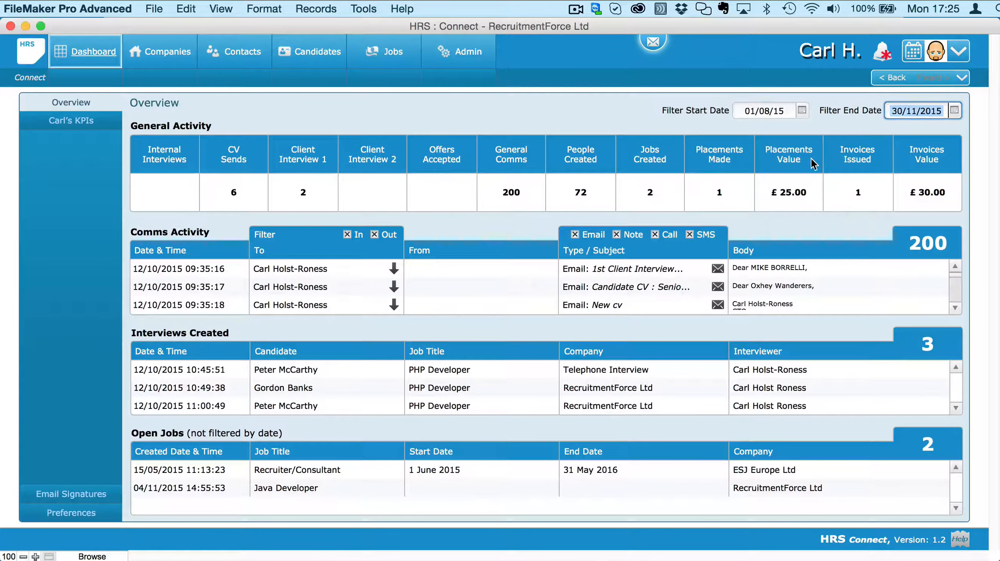
{"action": "left_click", "coordinate": [801, 111]}
{"action": "left_click", "coordinate": [733, 228]}
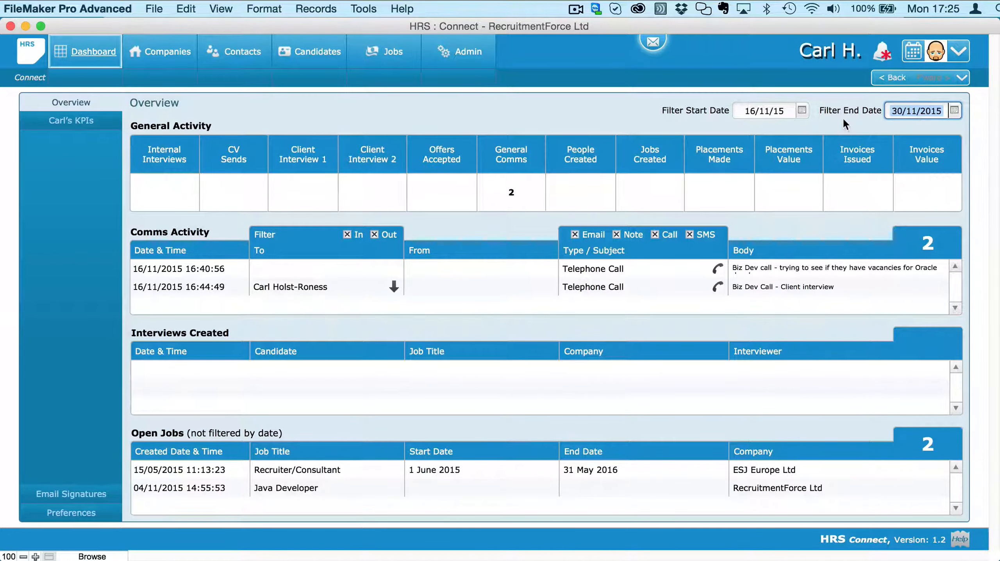
Step: Set the dashboard overview's filter start date to 01/11/15
{"action": "left_click", "coordinate": [802, 111]}
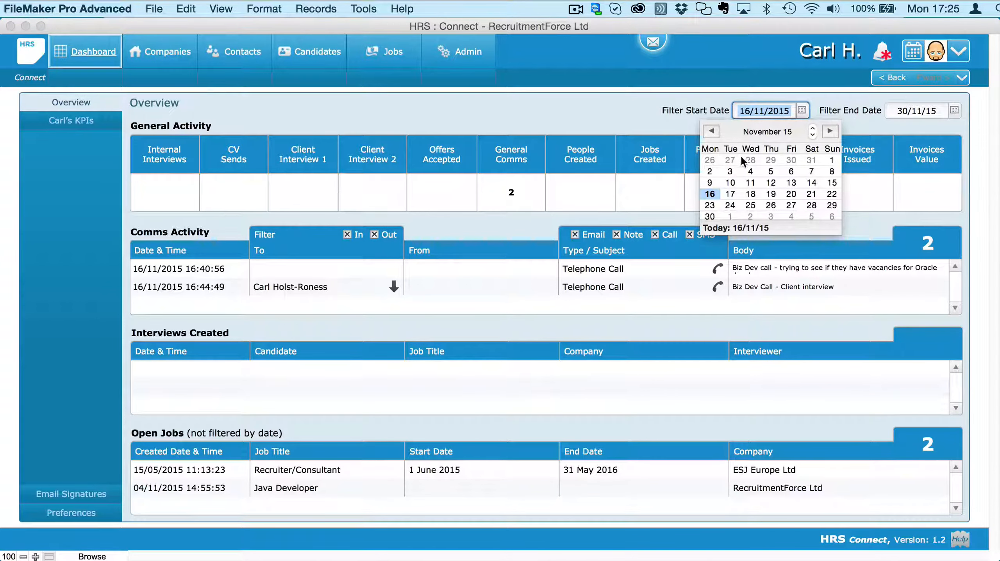
{"action": "left_click", "coordinate": [831, 160]}
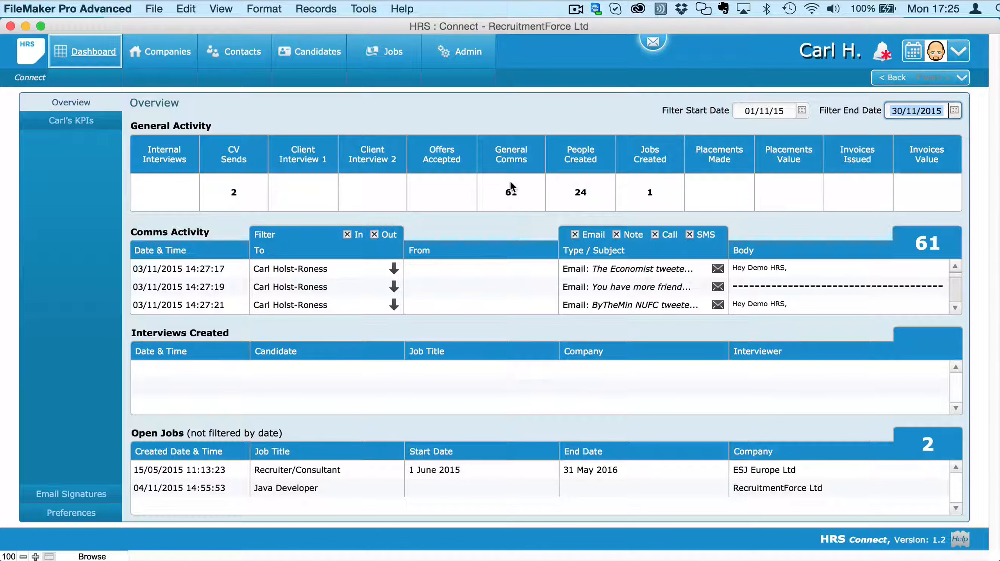
{"action": "left_click", "coordinate": [512, 115]}
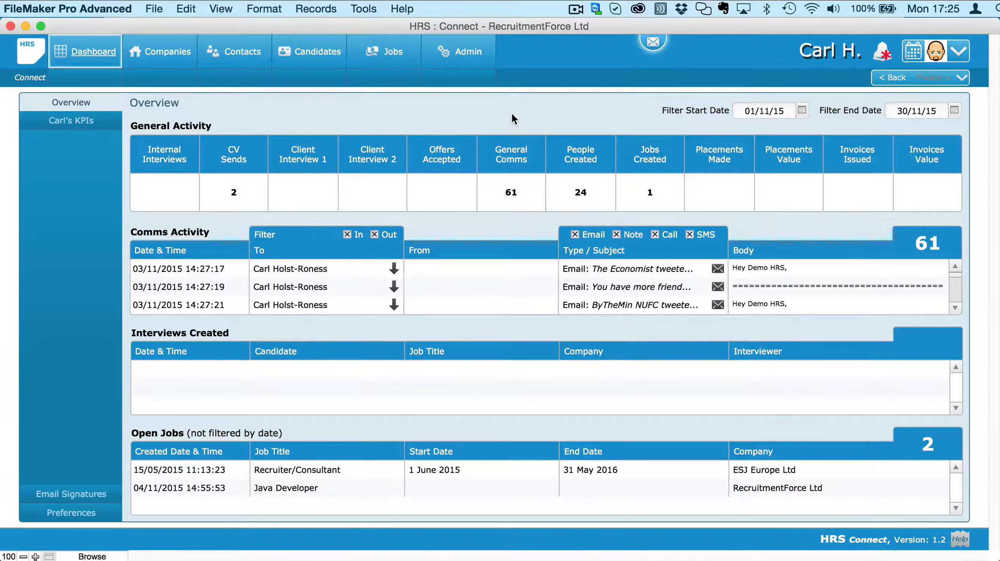
Step: Preview the Comms Topic report from the admin reports, read through its records enlarged to 150%, and close the preview
{"action": "left_click", "coordinate": [469, 60]}
{"action": "left_click", "coordinate": [465, 104]}
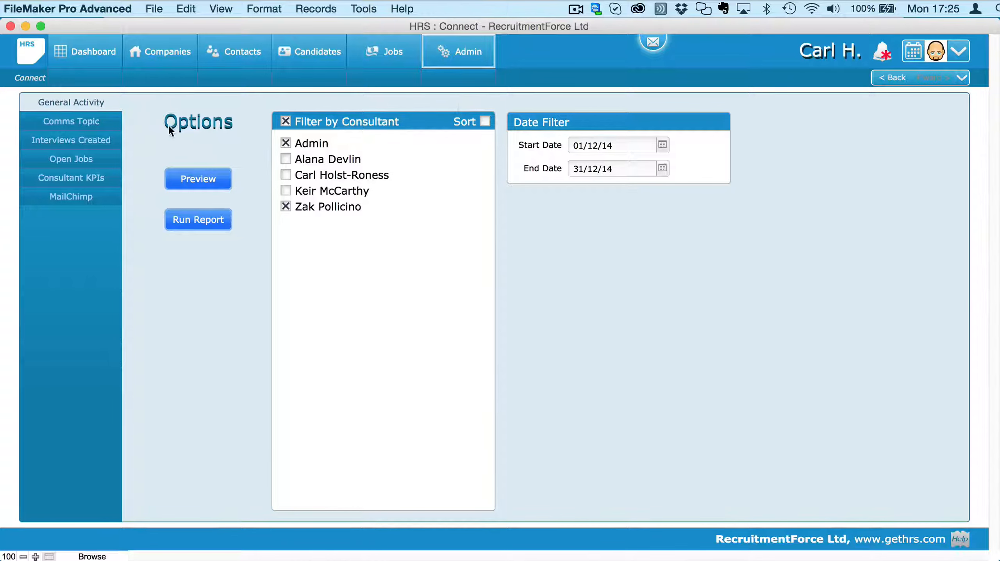
{"action": "left_click", "coordinate": [100, 125]}
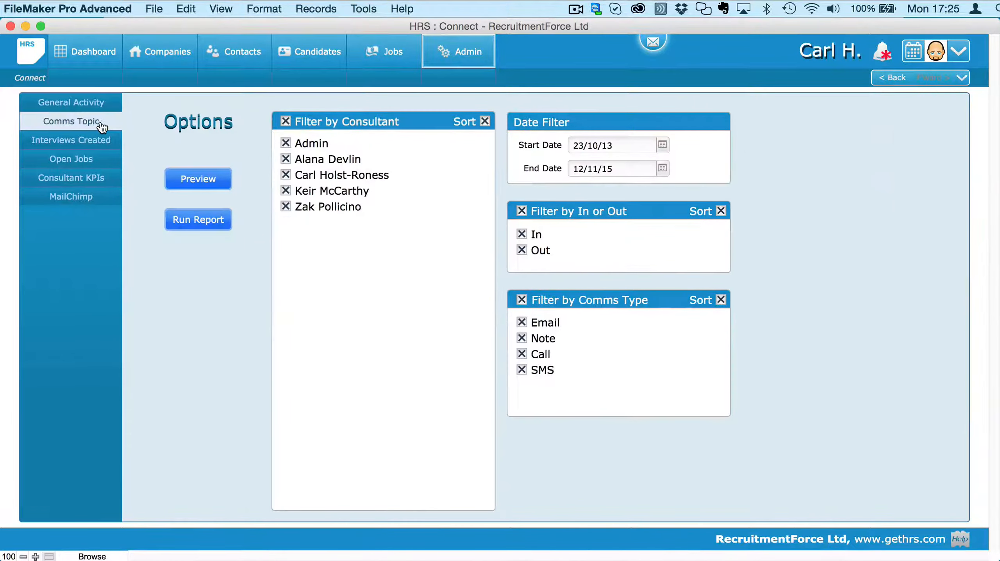
{"action": "left_click", "coordinate": [207, 184]}
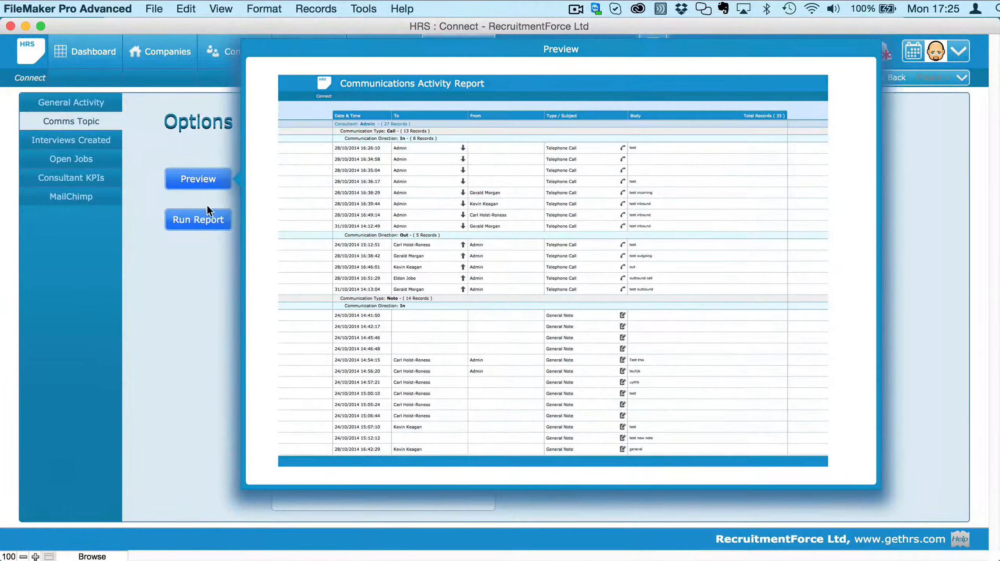
{"action": "left_click", "coordinate": [36, 557]}
{"action": "left_click", "coordinate": [35, 557]}
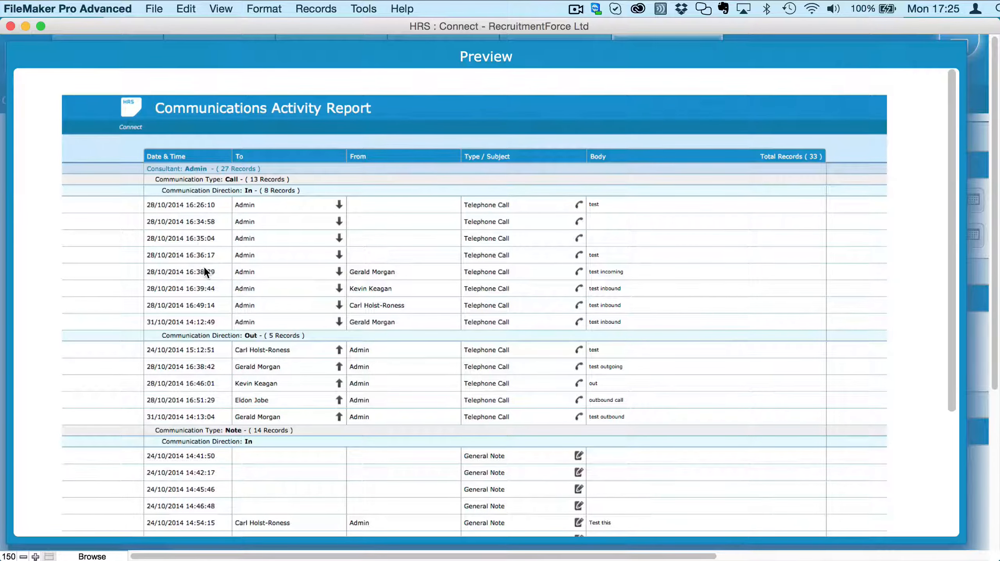
{"action": "scroll", "coordinate": [204, 268], "scroll_direction": "down", "scroll_amount": 5}
{"action": "scroll", "coordinate": [204, 272], "scroll_direction": "down", "scroll_amount": 1}
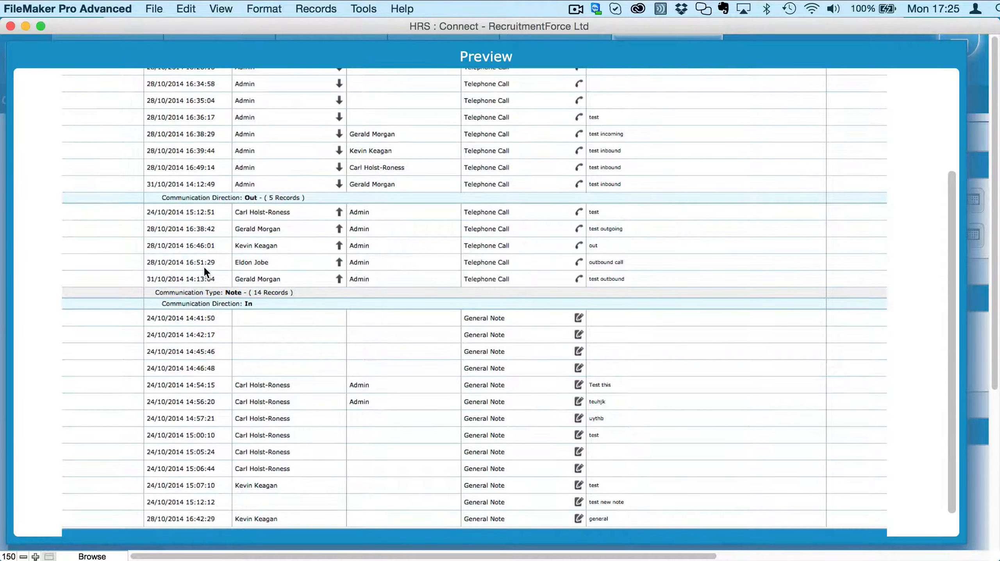
{"action": "left_click", "coordinate": [23, 557]}
{"action": "left_click", "coordinate": [187, 284]}
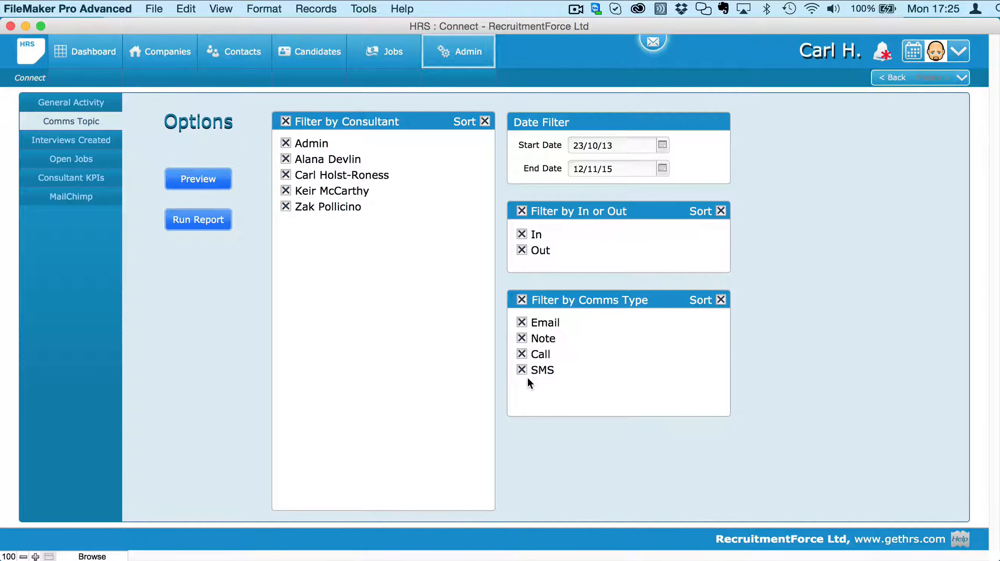
{"action": "left_click", "coordinate": [662, 145]}
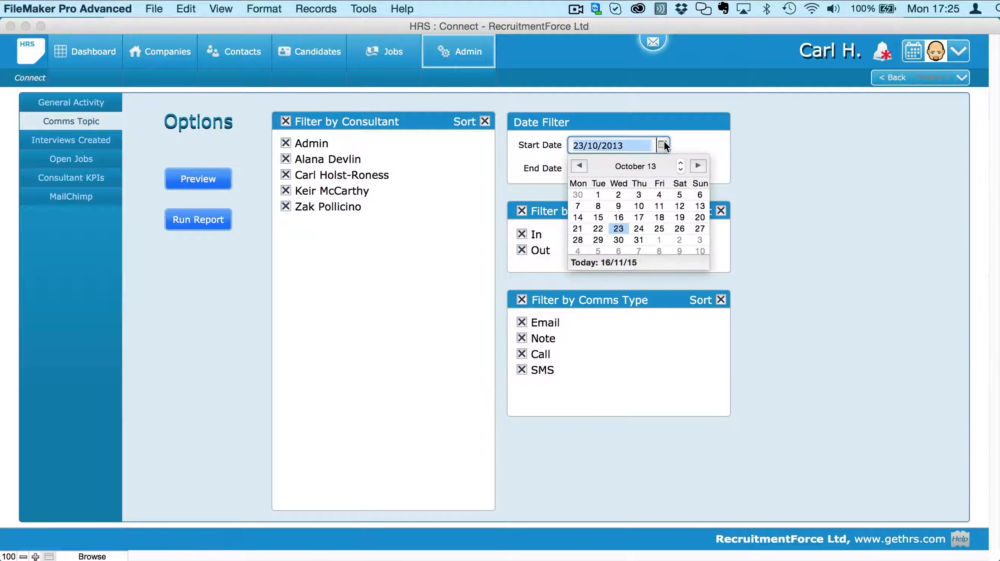
{"action": "left_click", "coordinate": [702, 147]}
{"action": "left_click", "coordinate": [703, 143]}
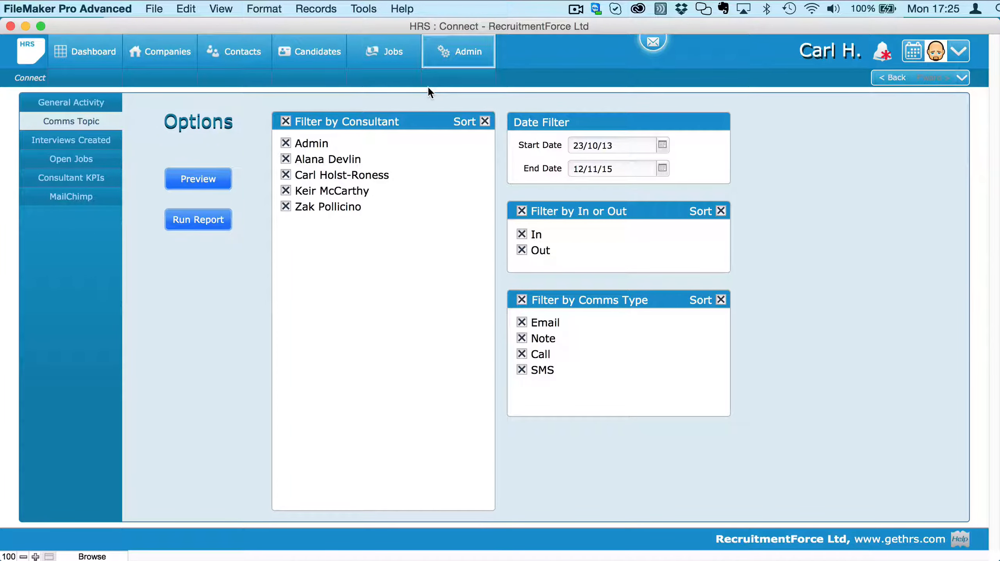
Step: Open the RecruitmentForce Ltd record from the company list and show its communications
{"action": "left_click", "coordinate": [163, 52]}
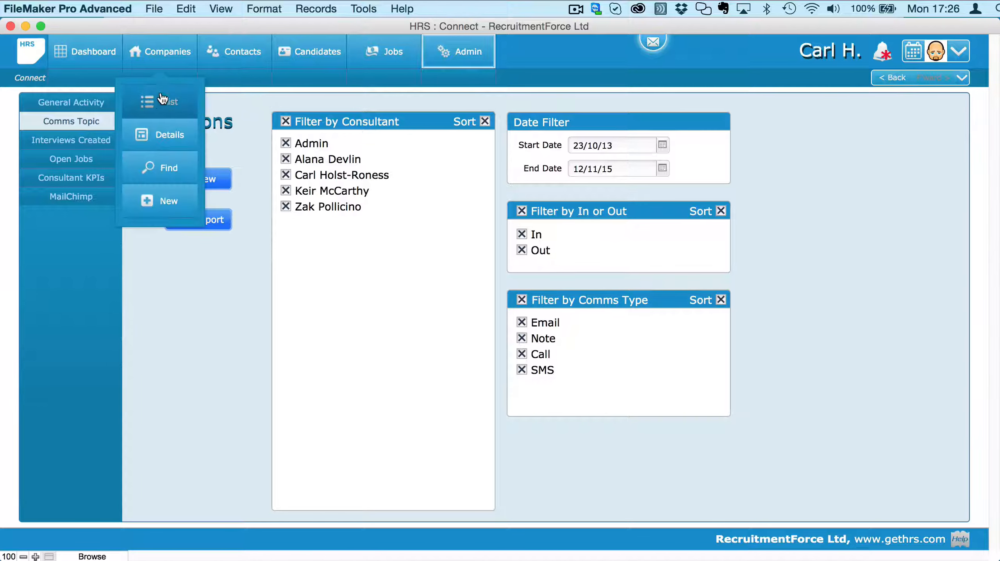
{"action": "left_click", "coordinate": [160, 110]}
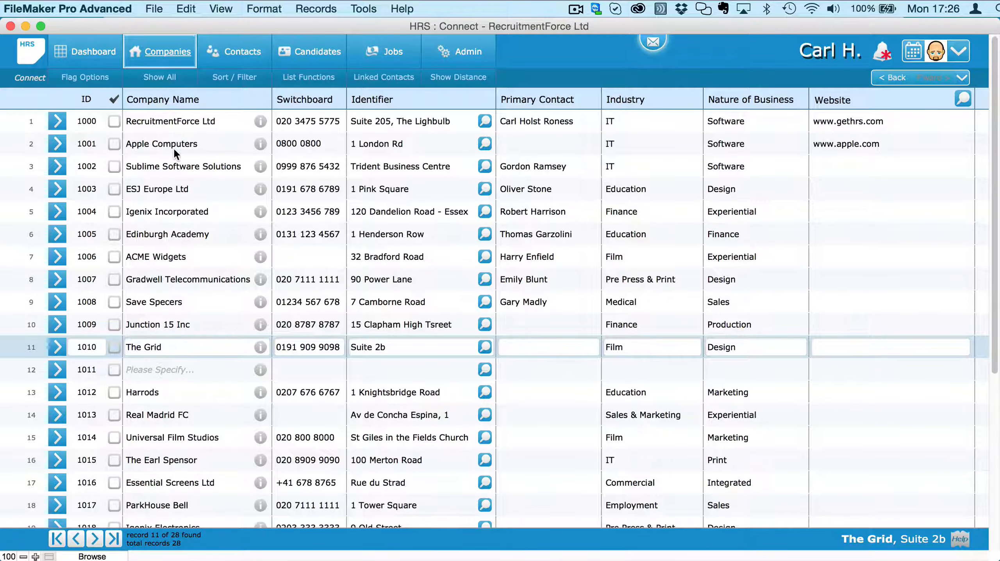
{"action": "left_click", "coordinate": [57, 122]}
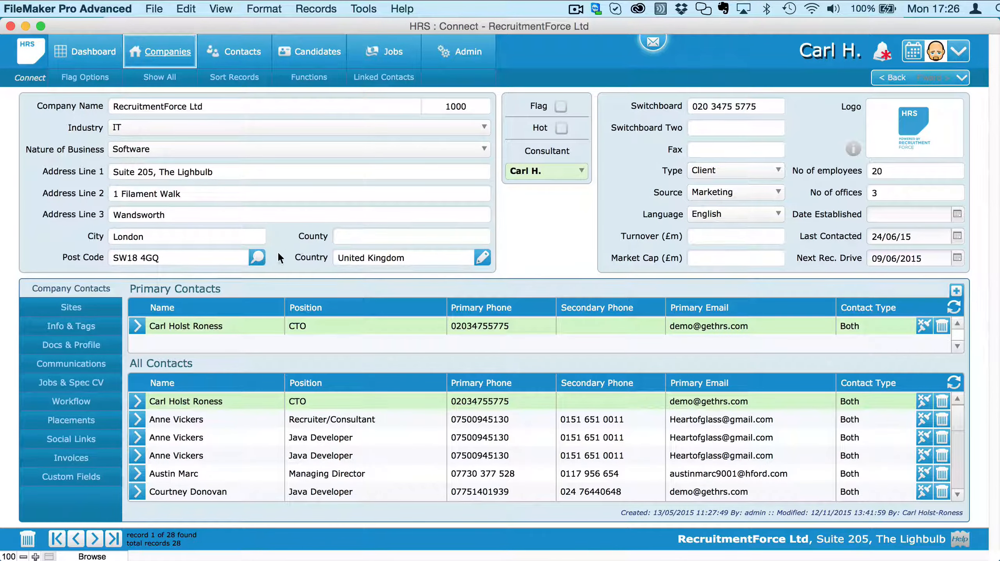
{"action": "left_click", "coordinate": [90, 371]}
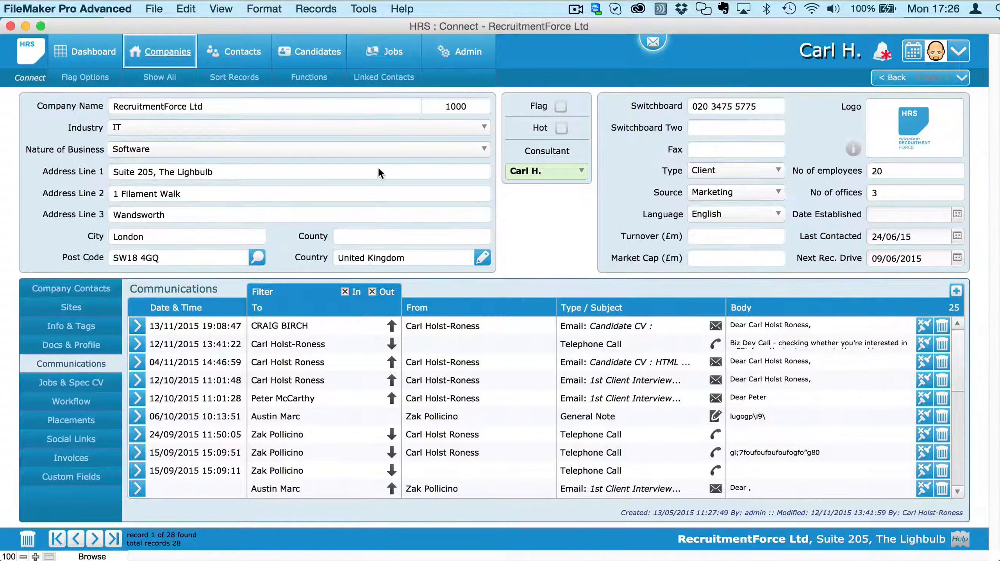
Step: Find all companies whose communications contain "biz dev" in the body
{"action": "left_click", "coordinate": [168, 51]}
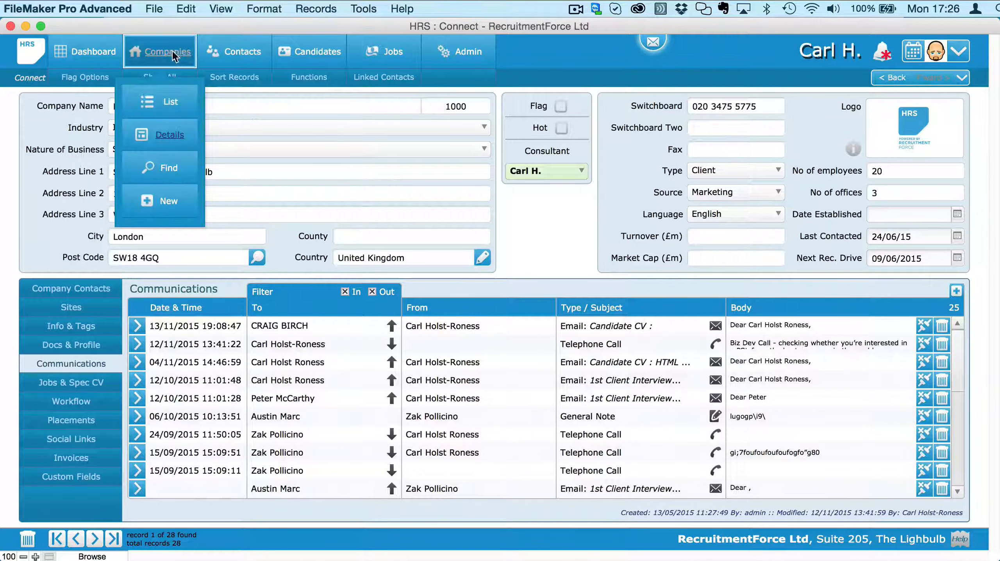
{"action": "left_click", "coordinate": [166, 177]}
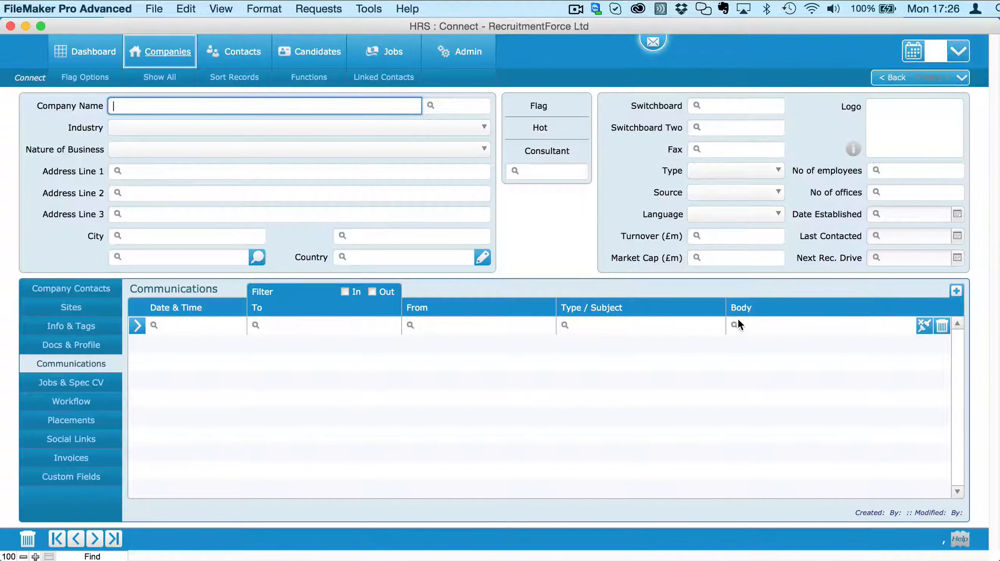
{"action": "left_click", "coordinate": [743, 328]}
{"action": "type", "text": "b"}
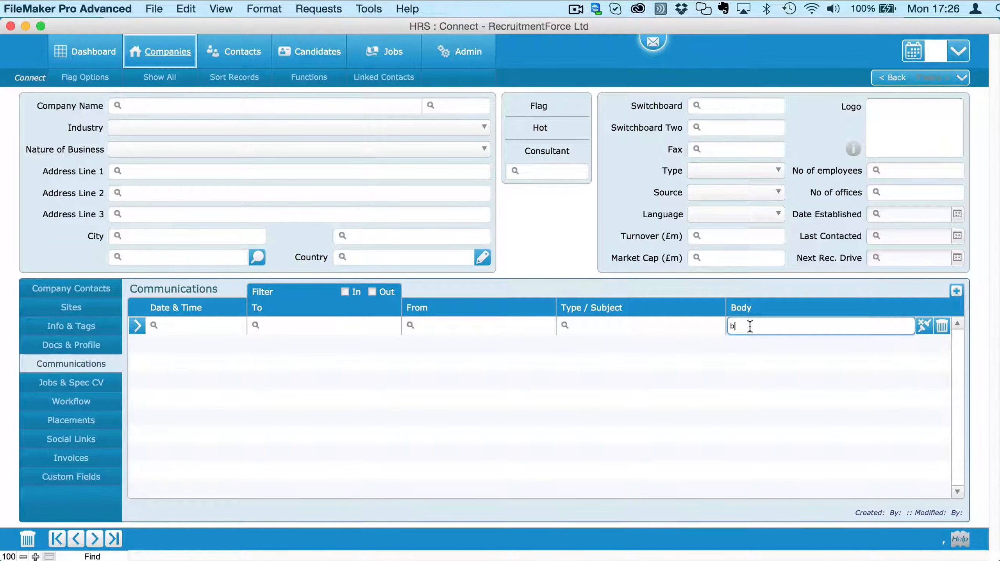
{"action": "type", "text": "iz dev"}
{"action": "left_click", "coordinate": [707, 281]}
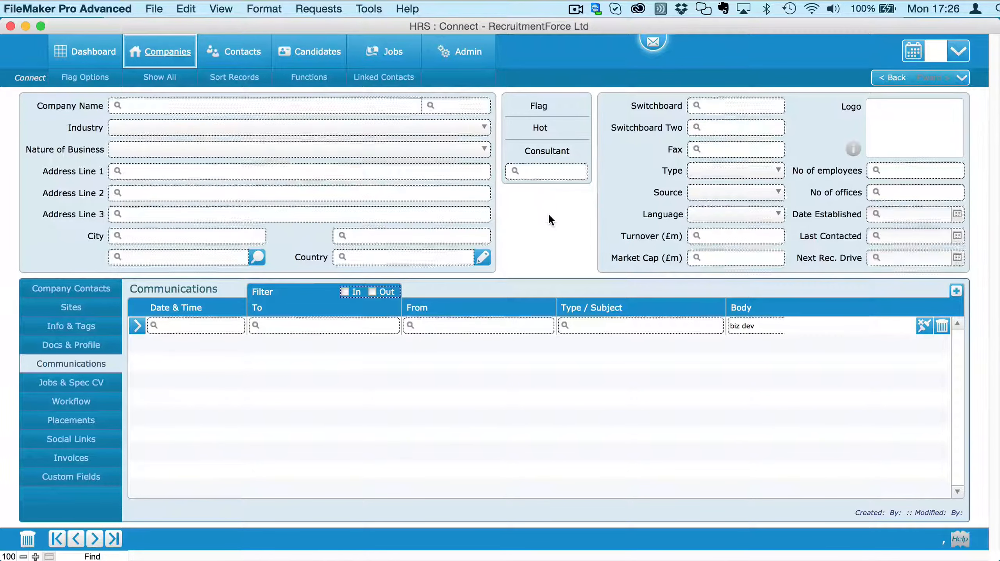
{"action": "key", "text": "Return"}
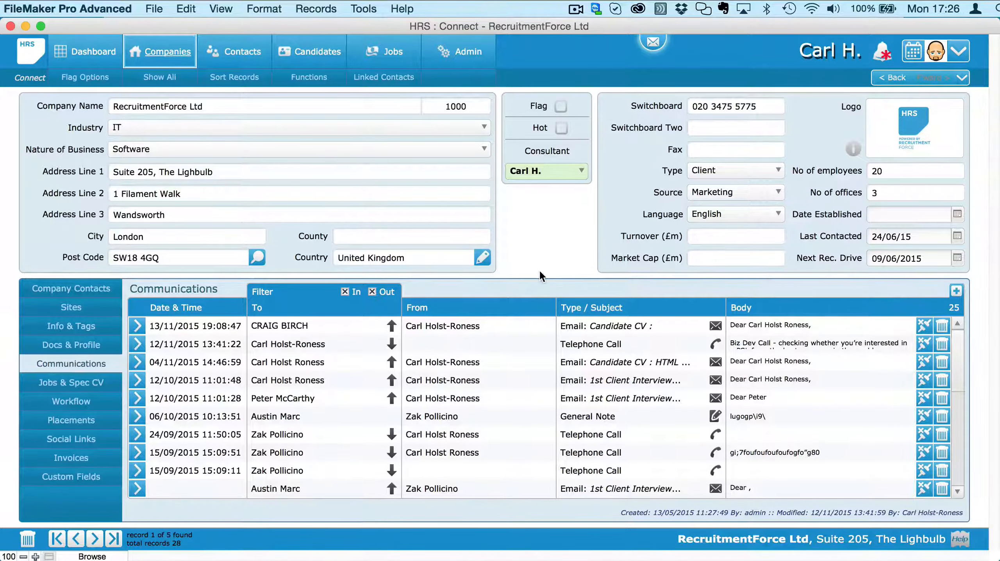
Step: Find companies with "biz dev" in the communication body that are assigned to a specific consultant, entering the consultant's first name
{"action": "left_click", "coordinate": [173, 72]}
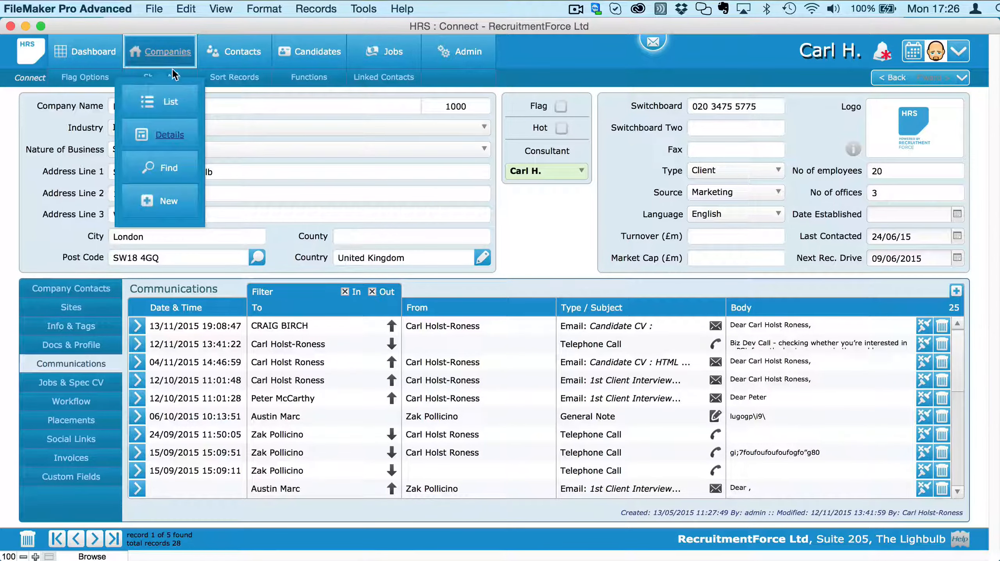
{"action": "left_click", "coordinate": [175, 173]}
{"action": "left_click", "coordinate": [763, 325]}
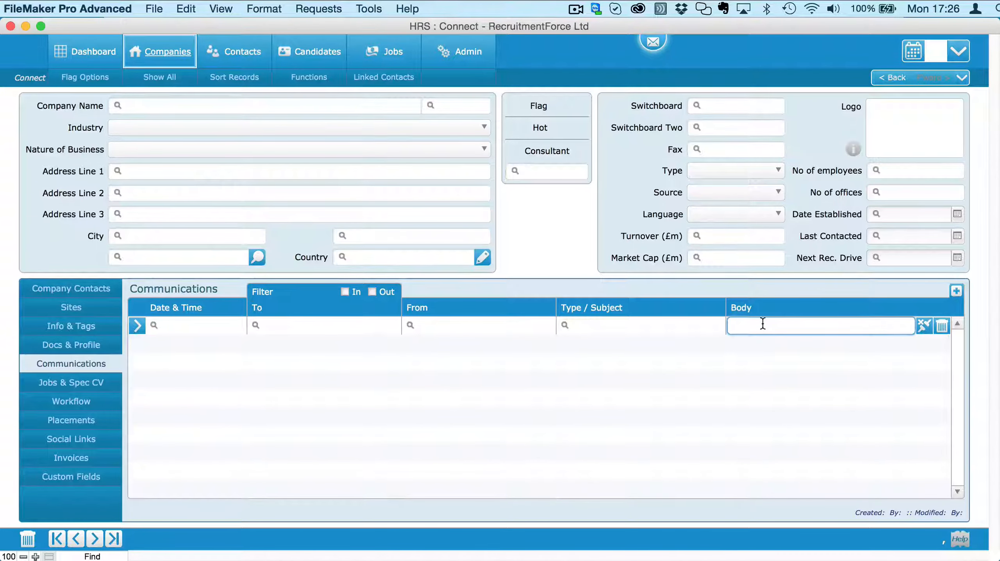
{"action": "type", "text": "biz dev"}
{"action": "left_click", "coordinate": [546, 173]}
{"action": "type", "text": "carl"}
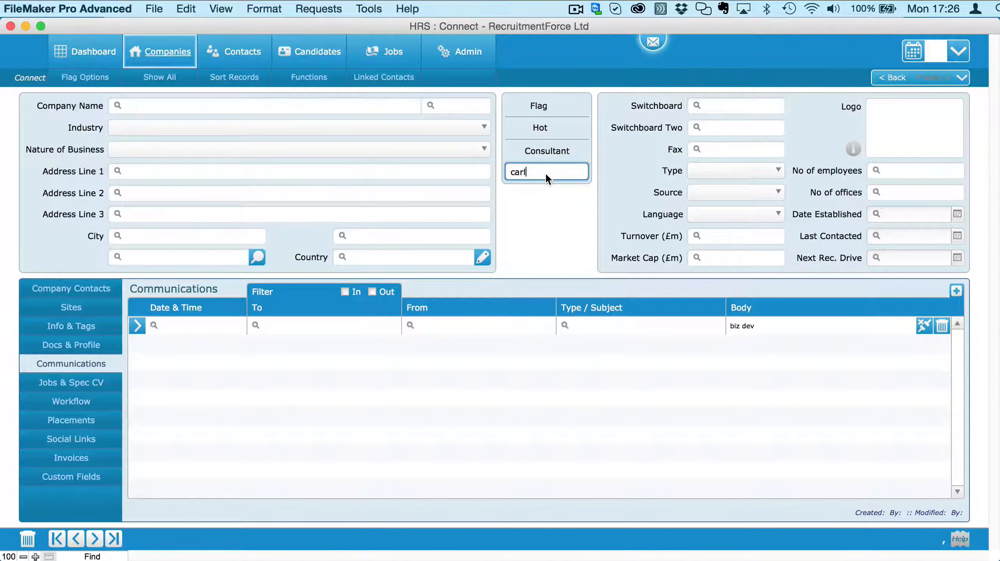
{"action": "left_click", "coordinate": [532, 225]}
{"action": "left_click", "coordinate": [179, 62]}
{"action": "left_click", "coordinate": [507, 194]}
{"action": "key", "text": "Return"}
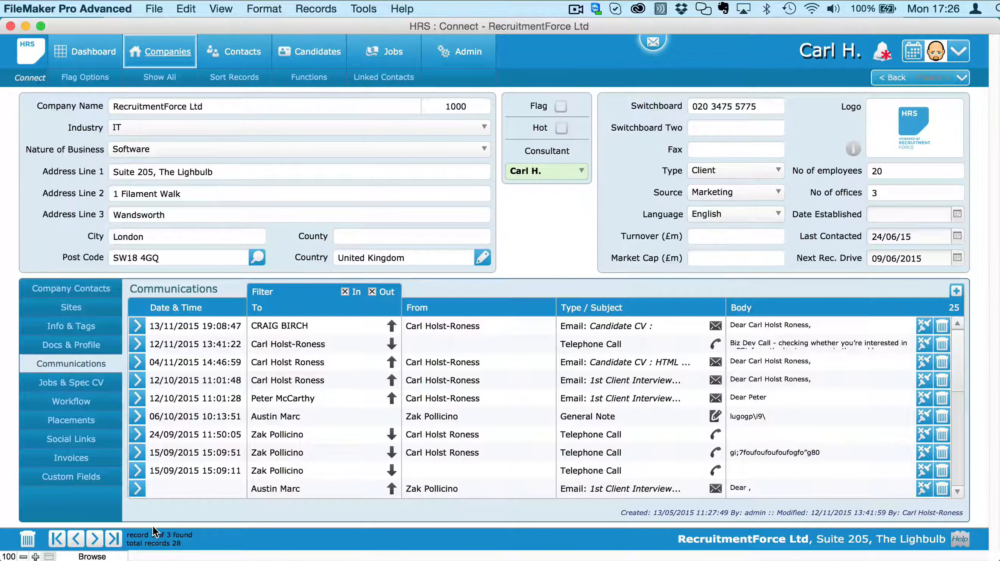
Step: Start a new company find with the communication date criterion >1/11/2015
{"action": "left_click", "coordinate": [187, 55]}
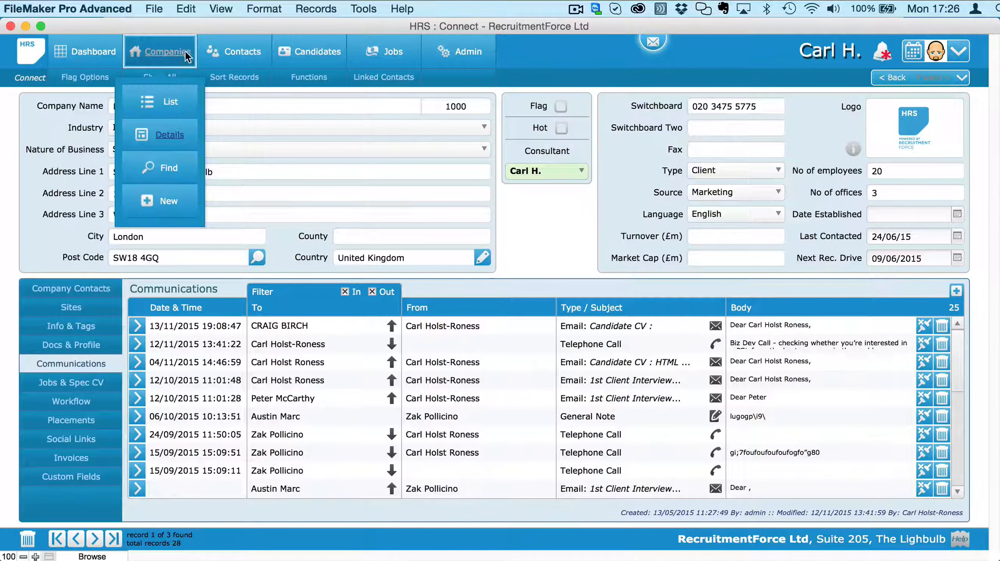
{"action": "left_click", "coordinate": [162, 175]}
{"action": "left_click", "coordinate": [176, 326]}
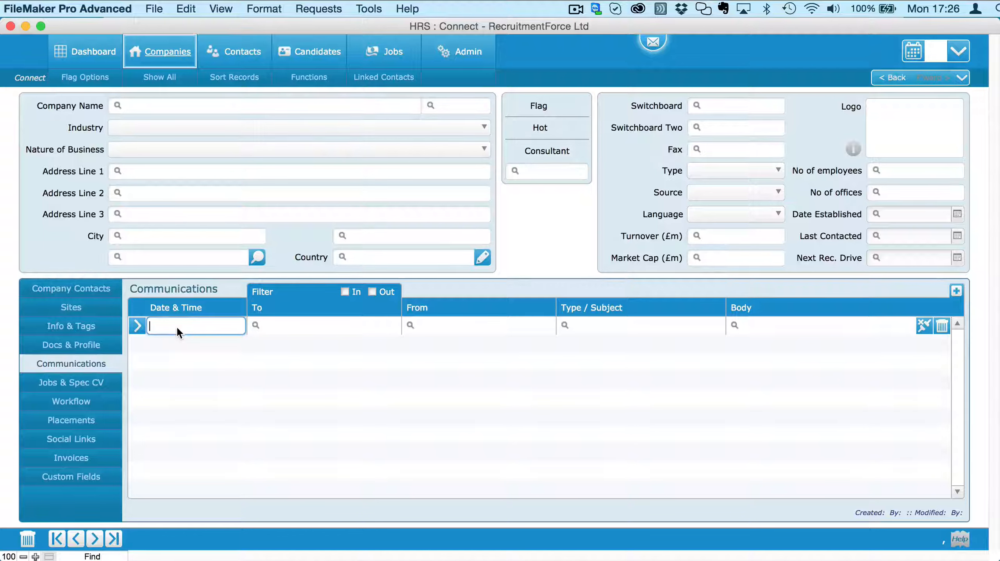
{"action": "type", "text": ">1/11/2015"}
{"action": "left_click", "coordinate": [539, 173]}
{"action": "type", "text": "car"}
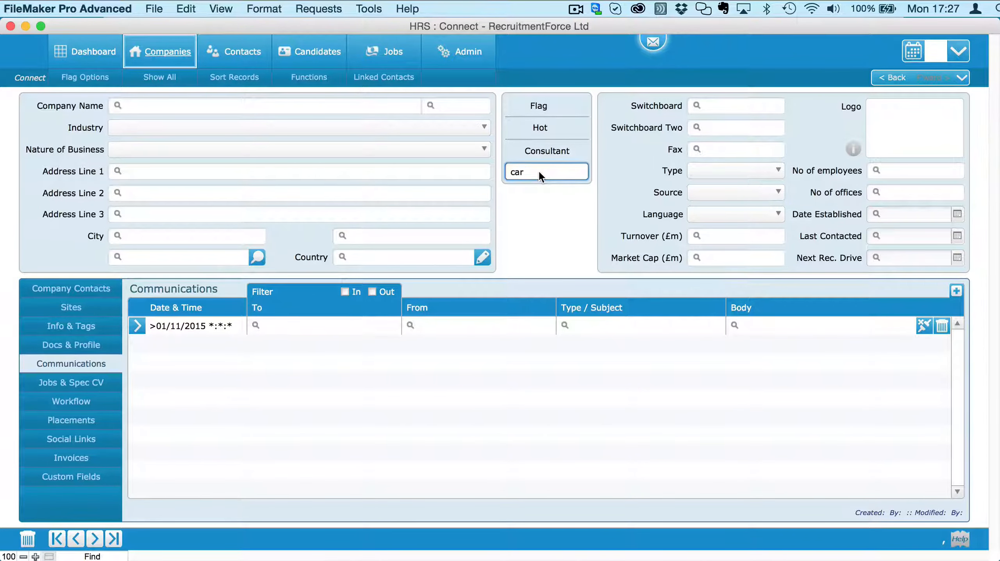
{"action": "key", "text": "BackSpace"}
{"action": "key", "text": "BackSpace"}
{"action": "key", "text": "BackSpace"}
Step: Add "biz dev" as the communication body criterion and run the find
{"action": "left_click", "coordinate": [779, 329]}
{"action": "type", "text": "biz dev"}
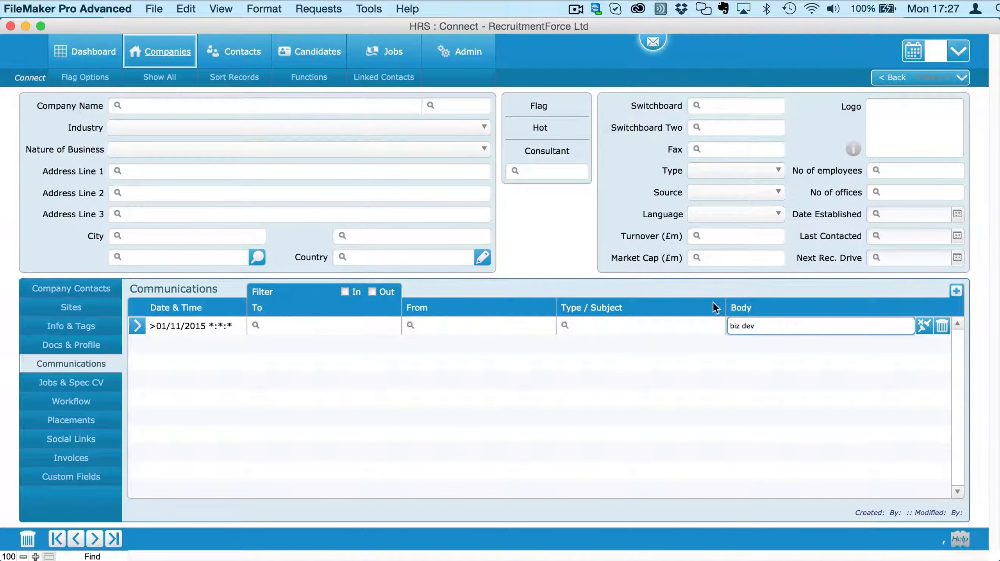
{"action": "left_click", "coordinate": [706, 279]}
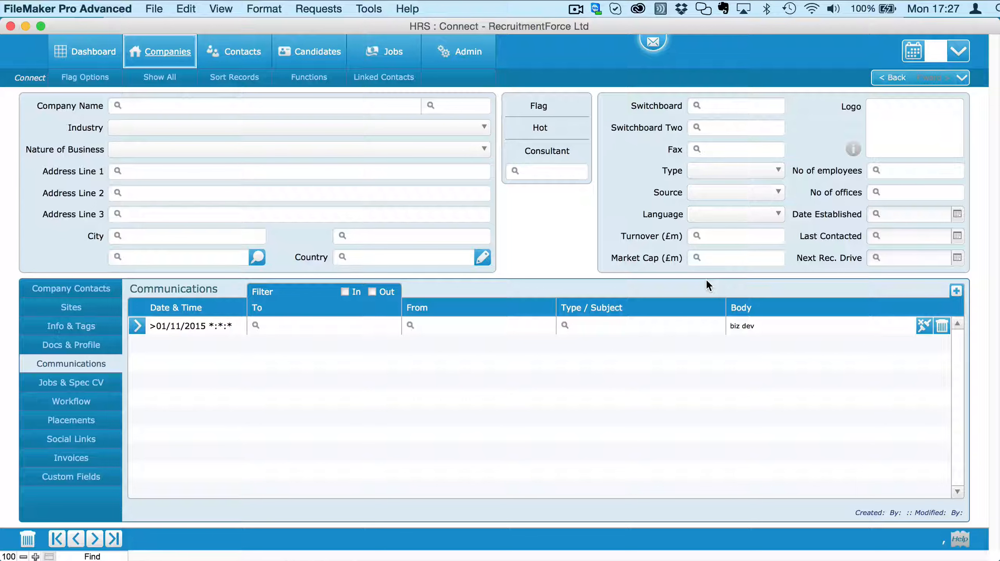
{"action": "key", "text": "Return"}
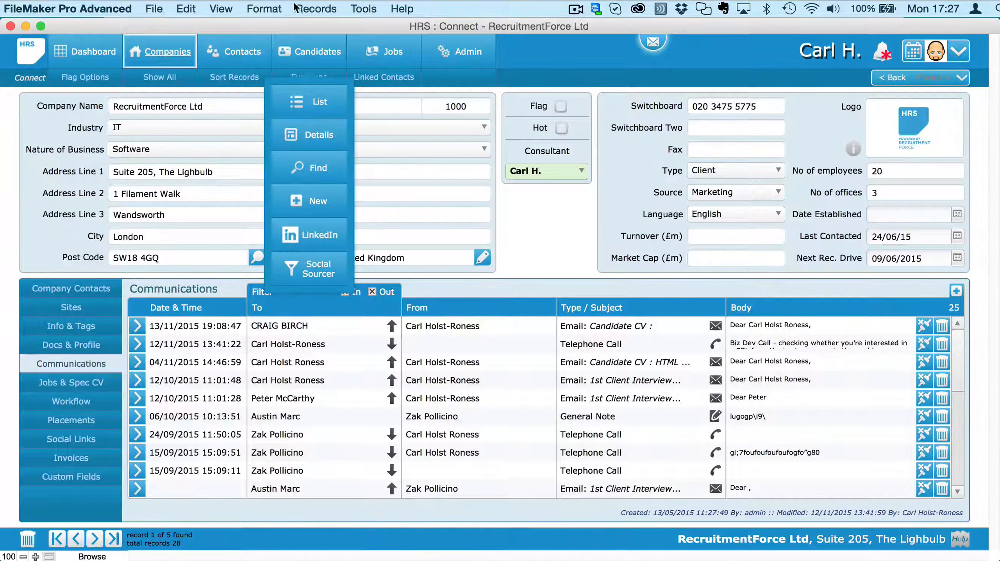
Step: Modify the last company find by adding a specific consultant's first name as the consultant criterion, and run it
{"action": "left_click", "coordinate": [314, 9]}
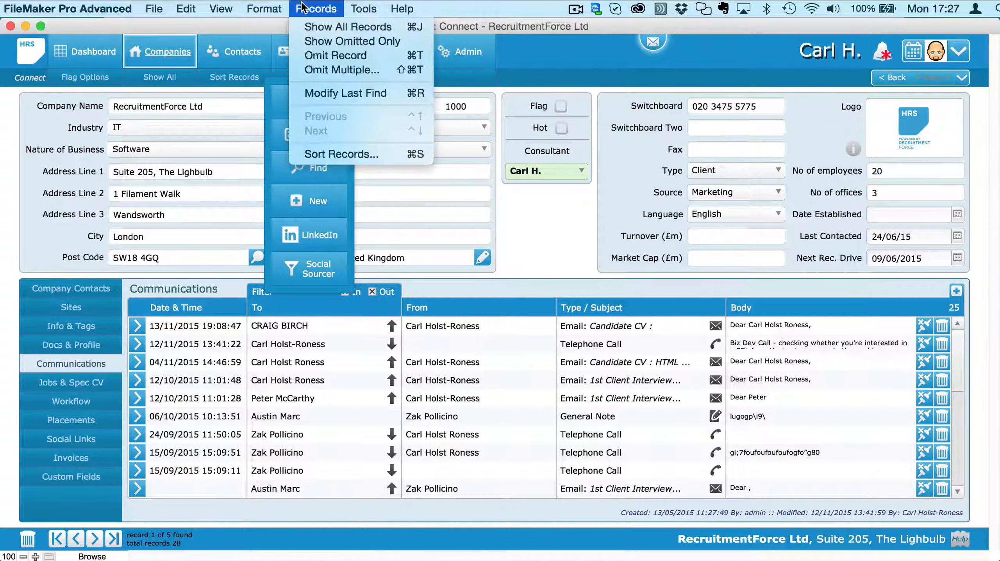
{"action": "left_click", "coordinate": [341, 93]}
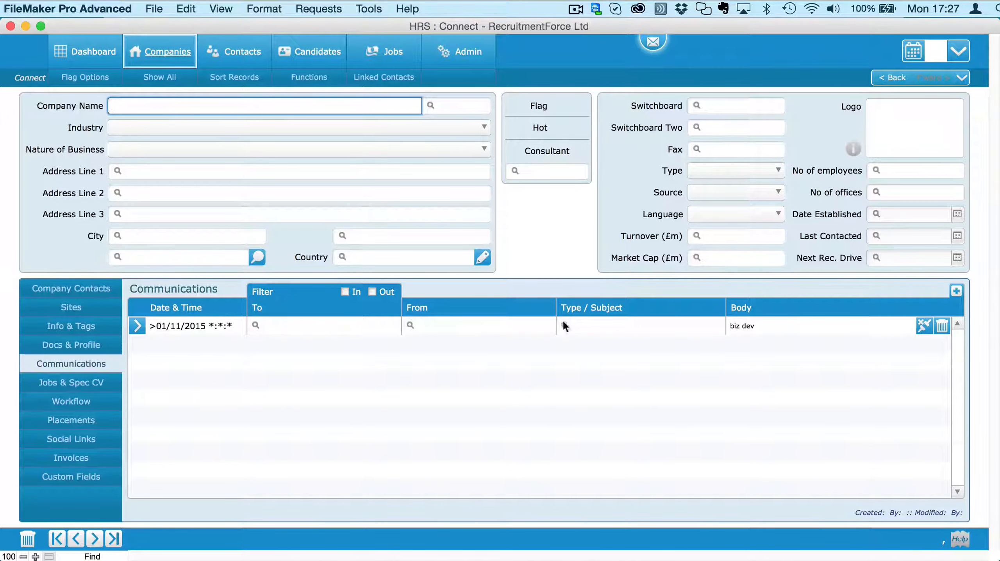
{"action": "left_click", "coordinate": [532, 173]}
{"action": "type", "text": "za"}
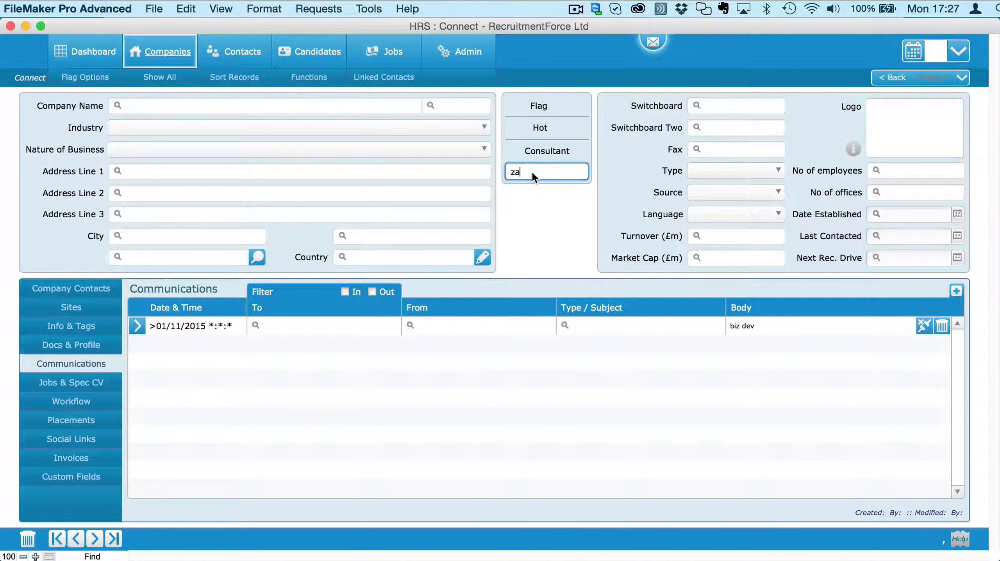
{"action": "type", "text": "k"}
{"action": "left_click", "coordinate": [531, 212]}
{"action": "key", "text": "Return"}
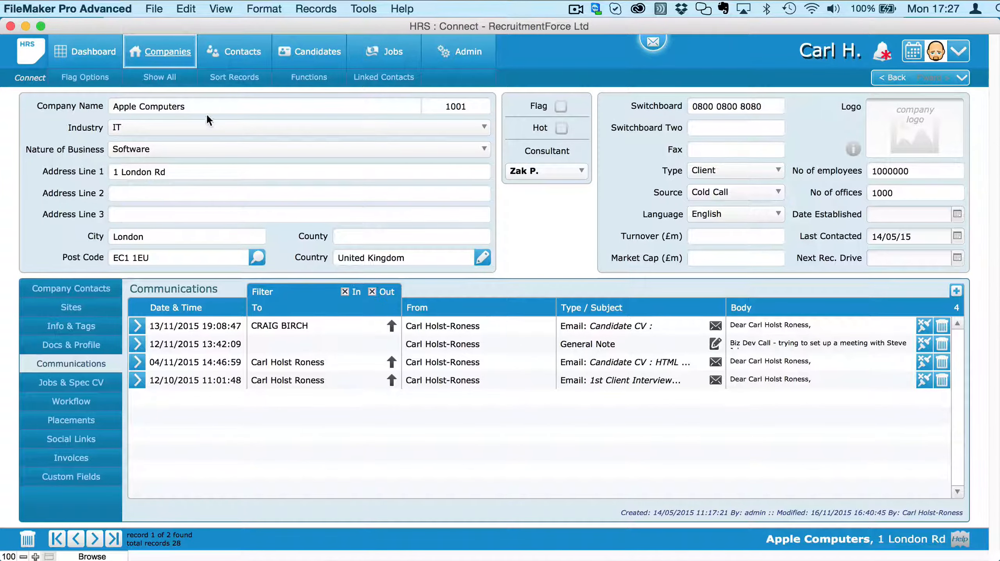
Step: Show all companies and go to the ACME Widgets record
{"action": "left_click", "coordinate": [172, 86]}
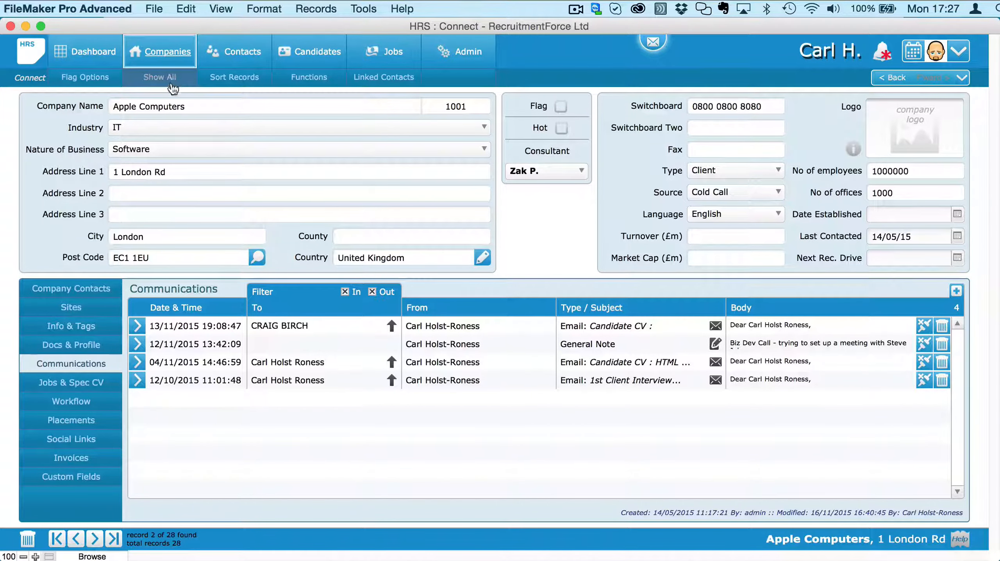
{"action": "left_click", "coordinate": [95, 540]}
{"action": "left_click", "coordinate": [95, 540]}
{"action": "left_click", "coordinate": [94, 539]}
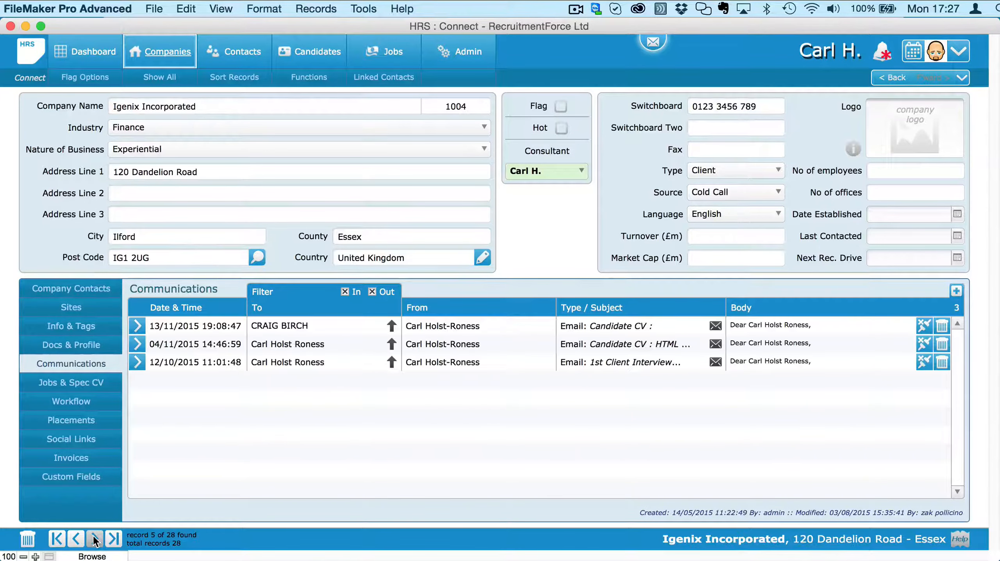
{"action": "left_click", "coordinate": [94, 539]}
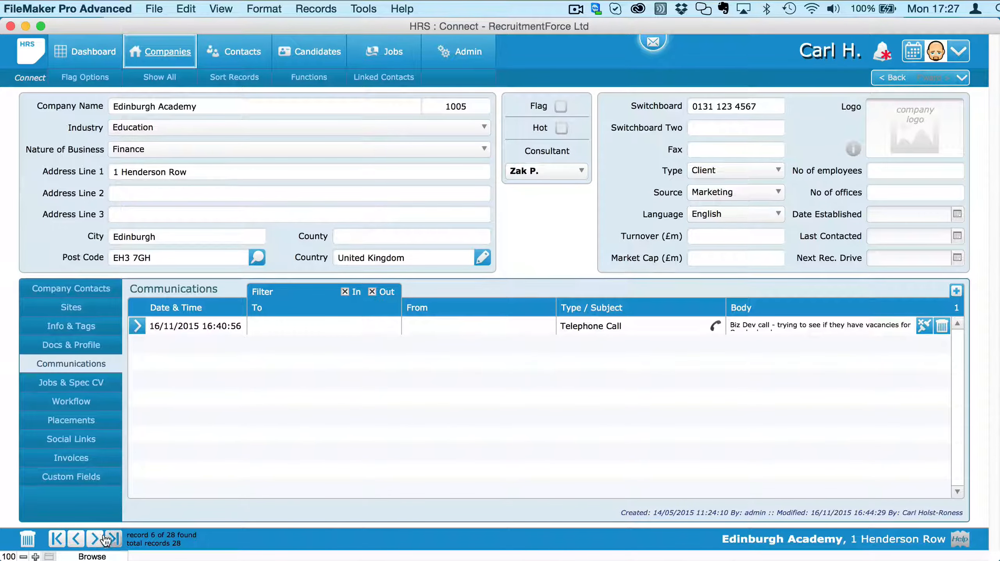
{"action": "left_click", "coordinate": [95, 540]}
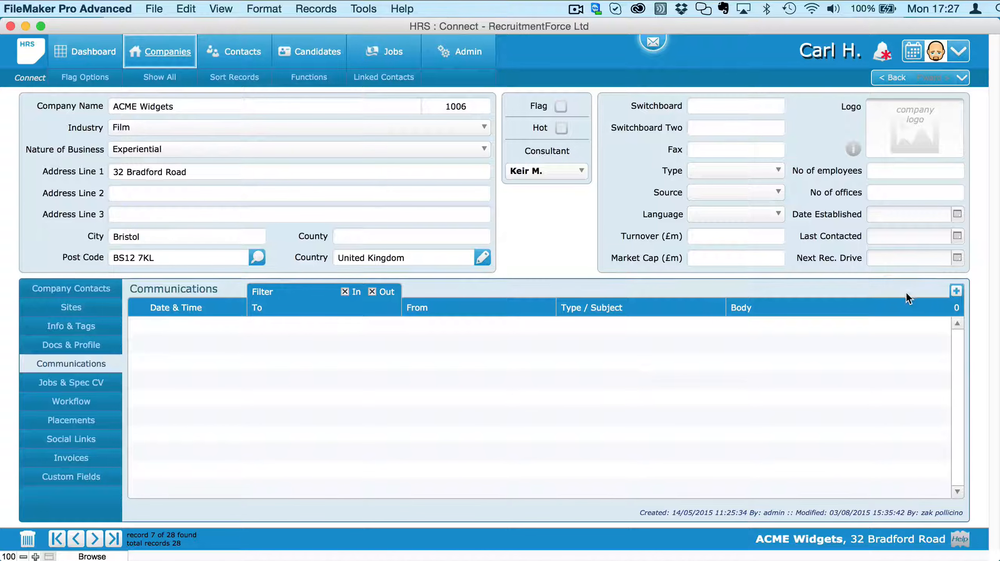
Step: Log an inbound telephone call for ACME Widgets with the body "Biz Dev call - re position for a technical developer", declining a follow-up To Do
{"action": "left_click", "coordinate": [955, 292]}
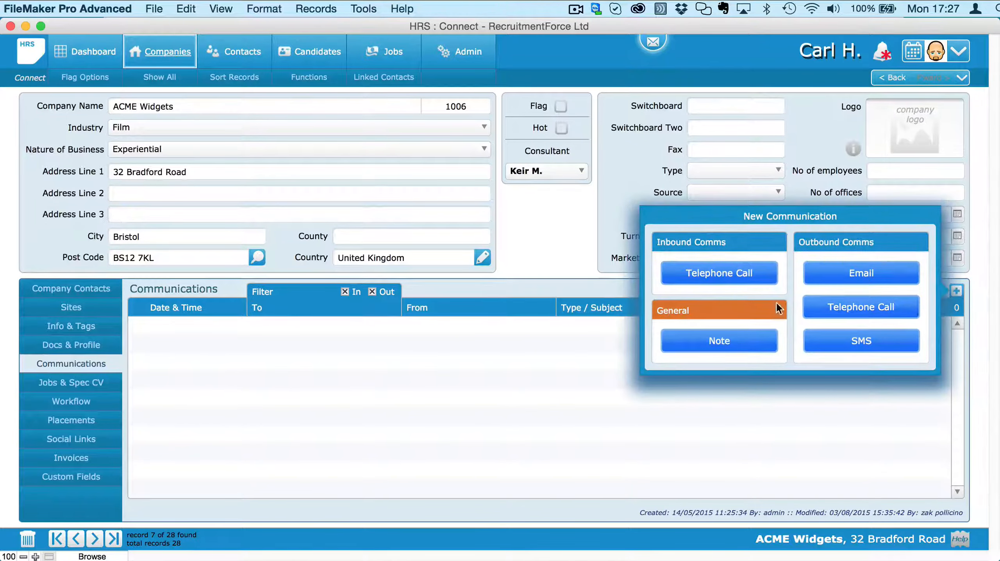
{"action": "left_click", "coordinate": [724, 280]}
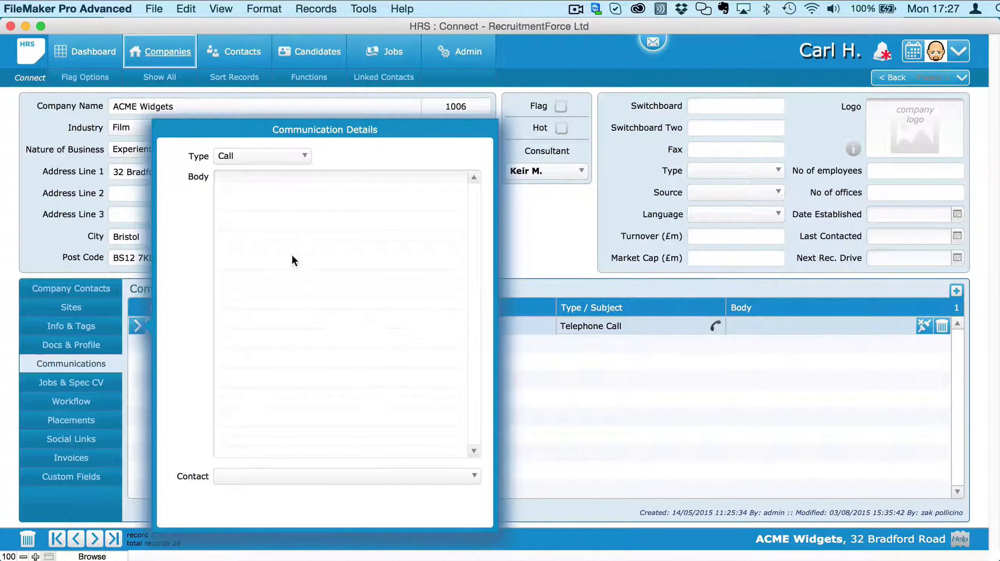
{"action": "left_click", "coordinate": [271, 224]}
{"action": "type", "text": "Bi"}
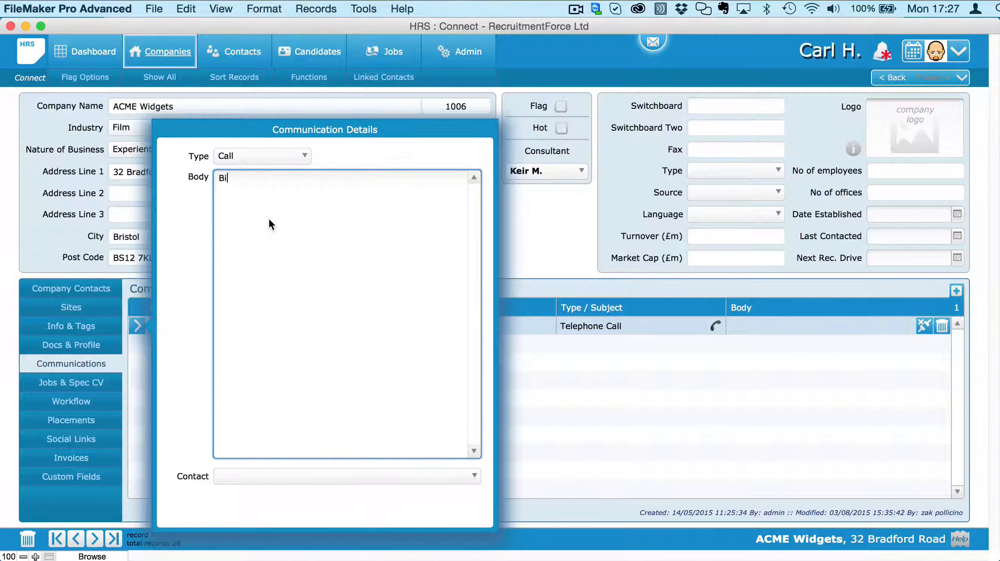
{"action": "type", "text": "z Dev call - re position for a"}
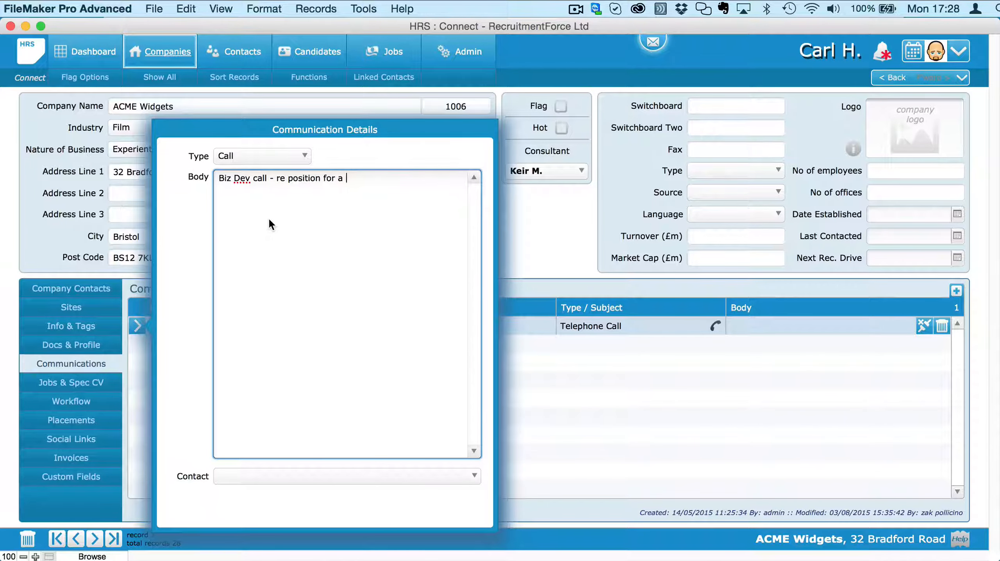
{"action": "type", "text": " technical developer"}
{"action": "left_click", "coordinate": [539, 250]}
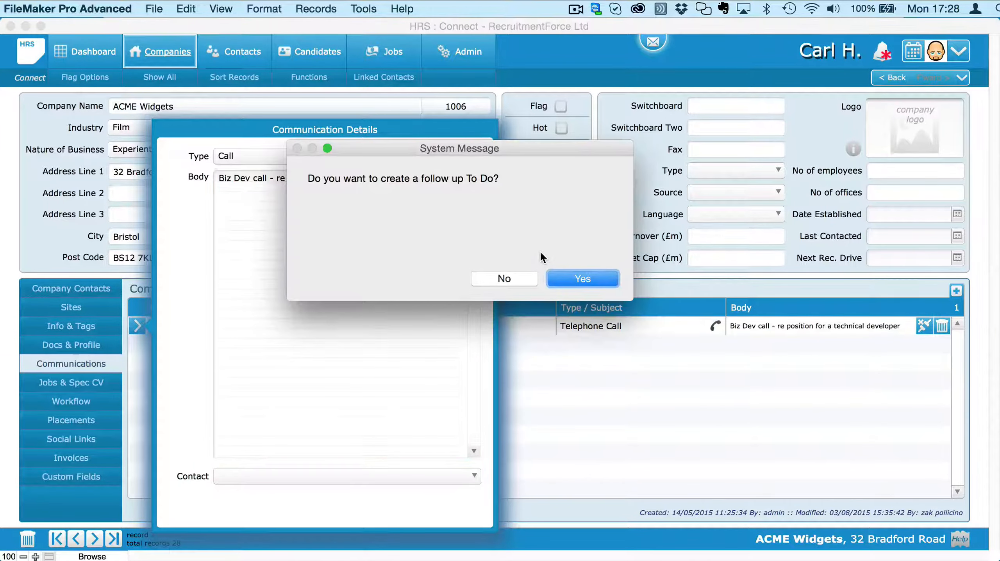
{"action": "left_click", "coordinate": [517, 278]}
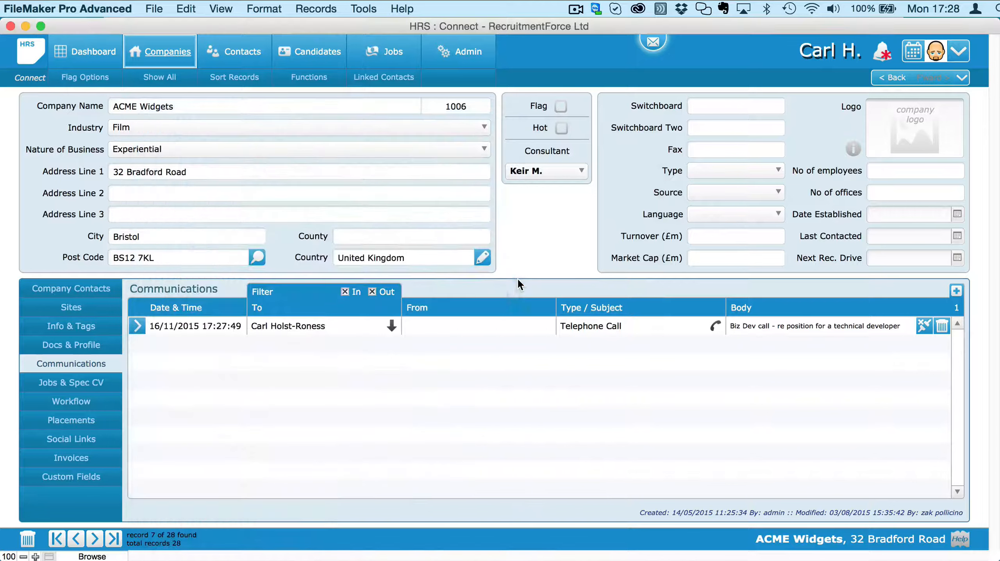
{"action": "left_click", "coordinate": [294, 327]}
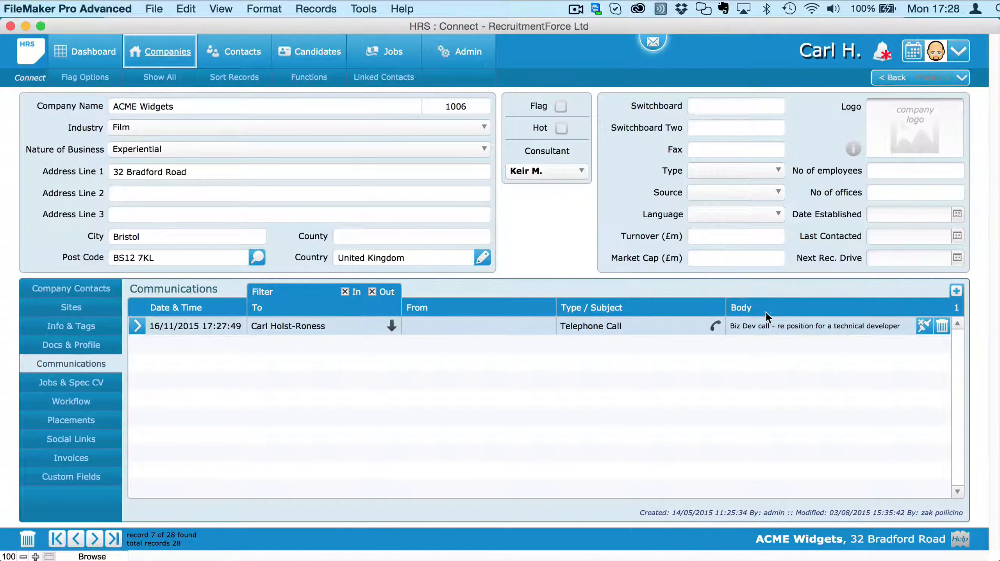
{"action": "left_click", "coordinate": [624, 275]}
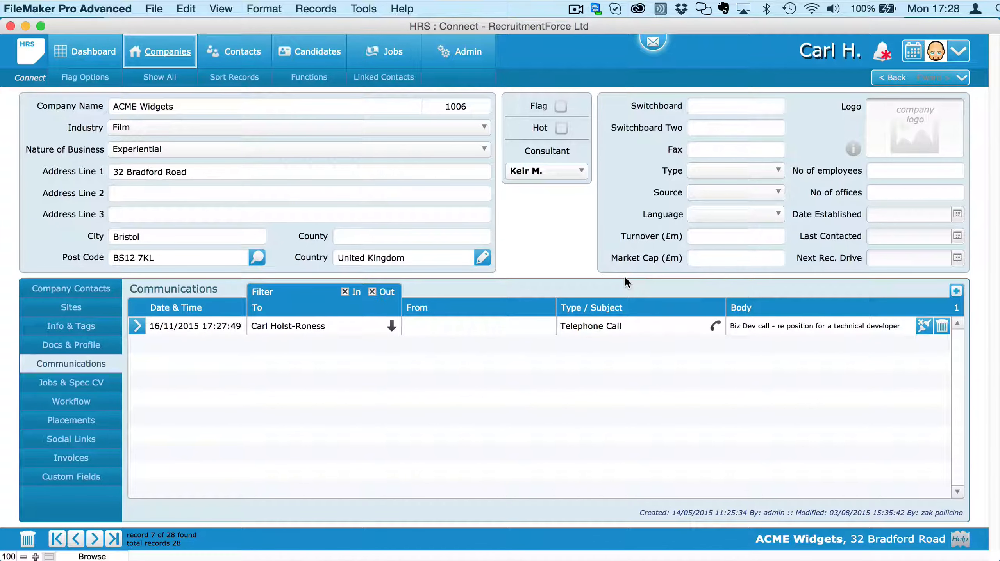
Step: Start a new company find with "biz dev" as the communication body criterion
{"action": "left_click", "coordinate": [166, 51]}
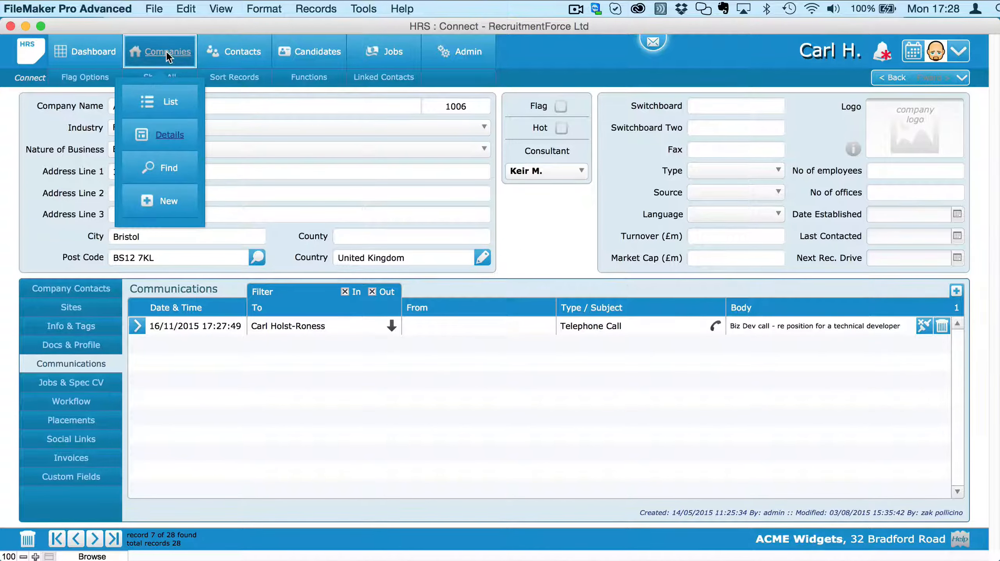
{"action": "left_click", "coordinate": [159, 168]}
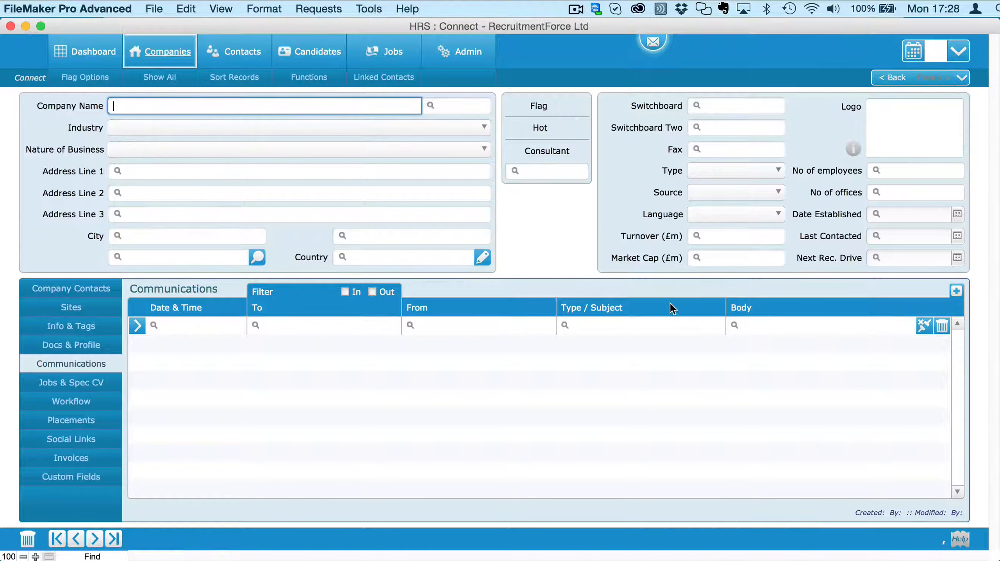
{"action": "left_click", "coordinate": [760, 330]}
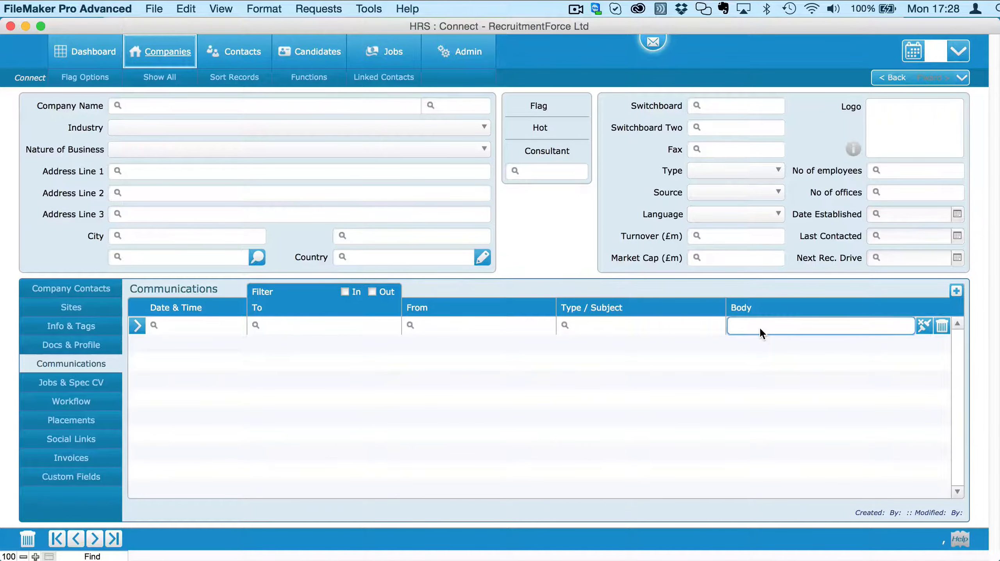
{"action": "type", "text": "biz dev"}
Step: Add the call recipient's first name as the communication To criterion, run the find and step through the found companies
{"action": "left_click", "coordinate": [295, 325]}
{"action": "type", "text": "carl"}
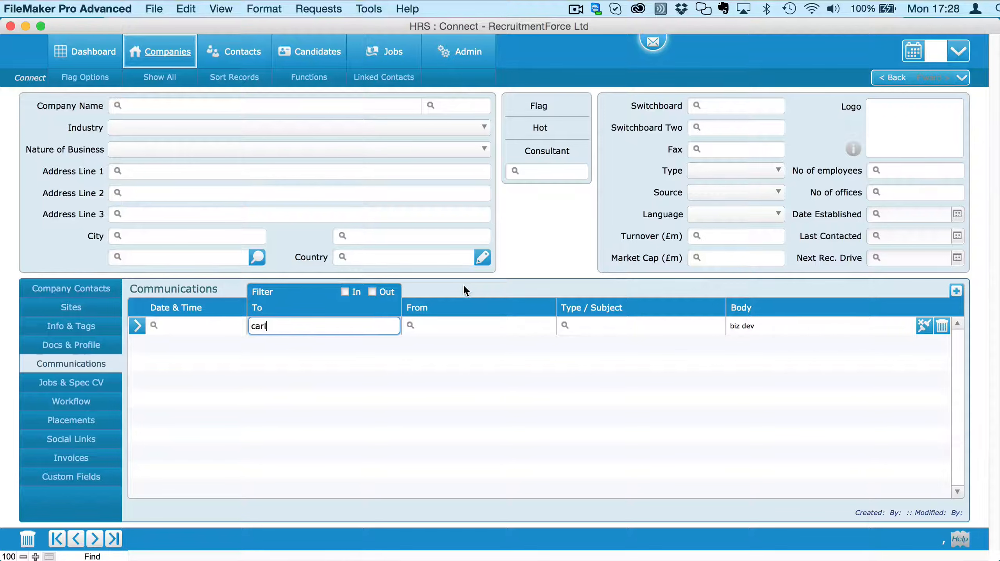
{"action": "left_click", "coordinate": [464, 286]}
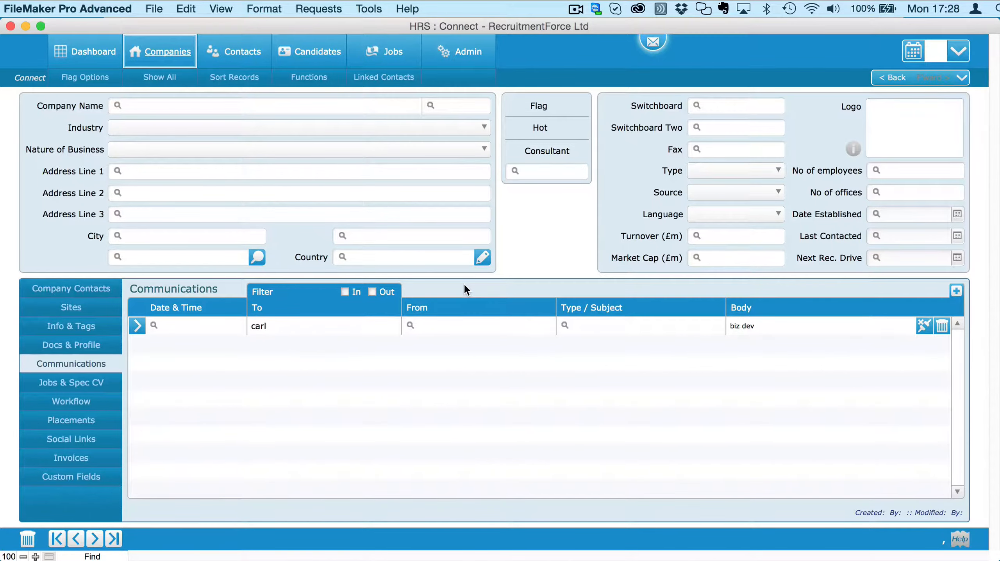
{"action": "key", "text": "Return"}
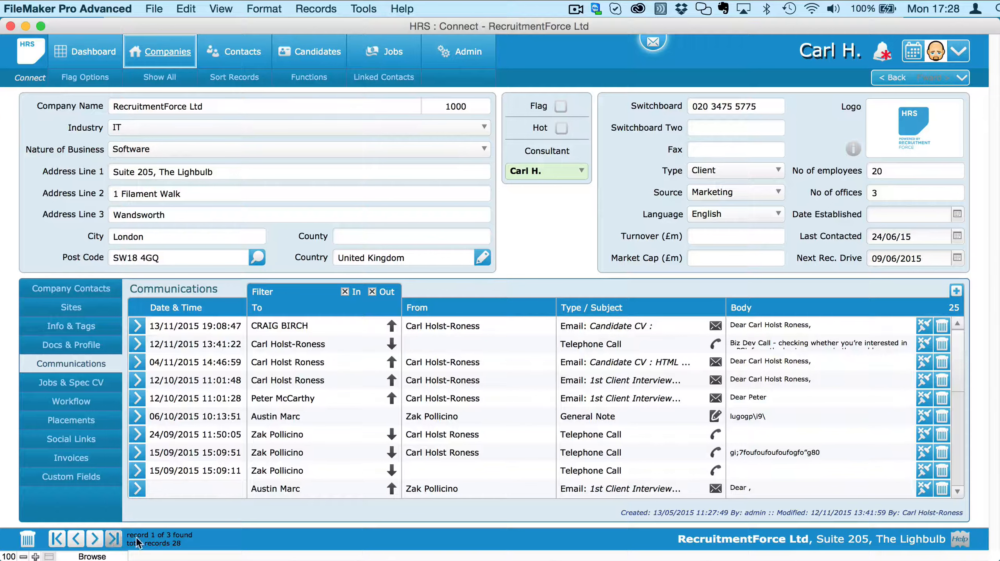
{"action": "left_click", "coordinate": [95, 541]}
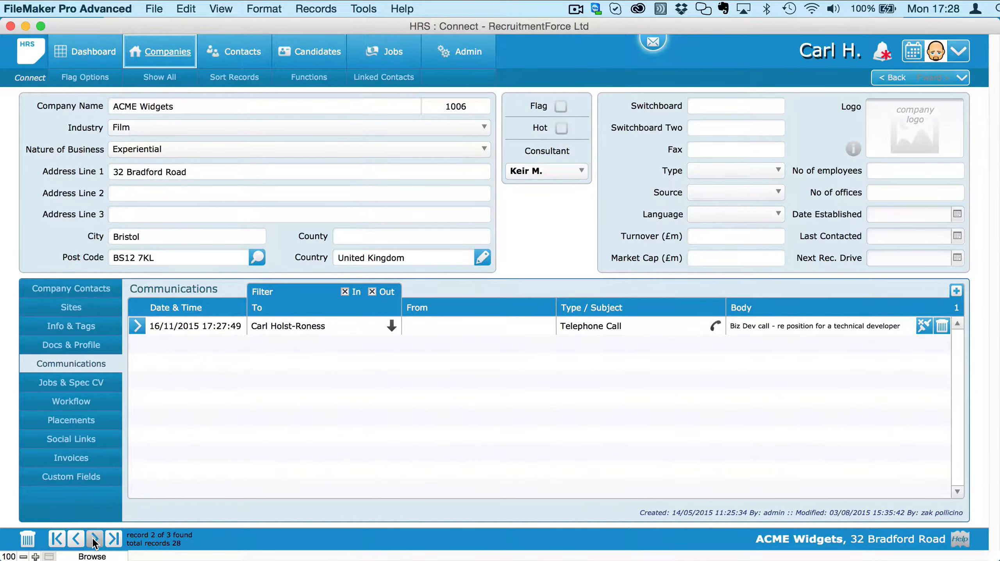
{"action": "left_click", "coordinate": [94, 541]}
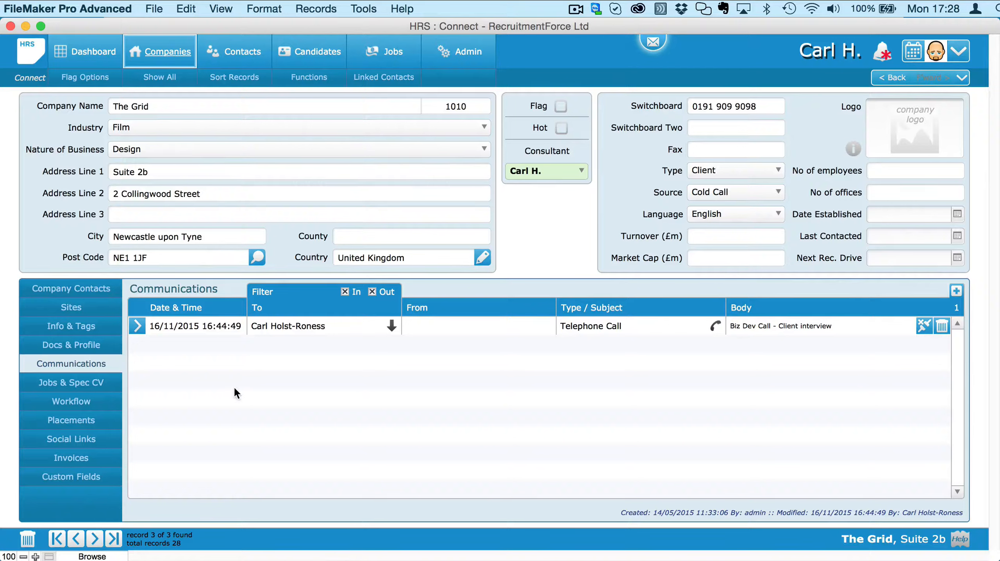